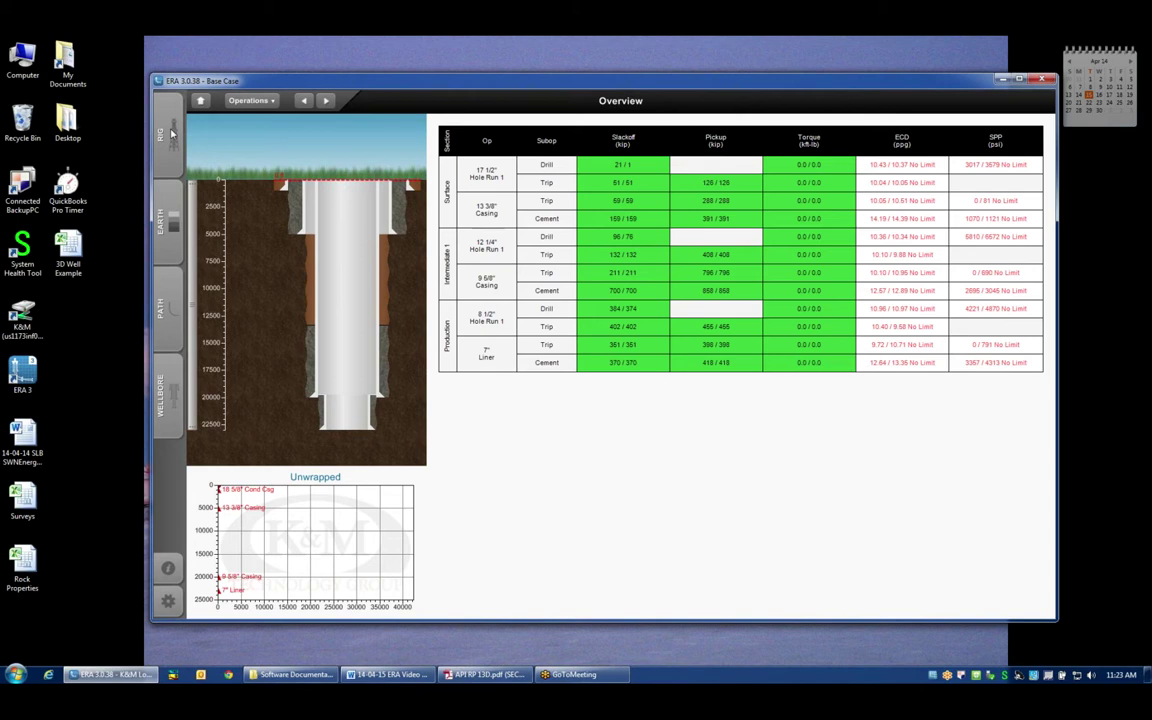
- In the Rig Builder, enter 50 kip block weights and a 93 ft stand length
{"action": "left_click", "coordinate": [172, 133]}
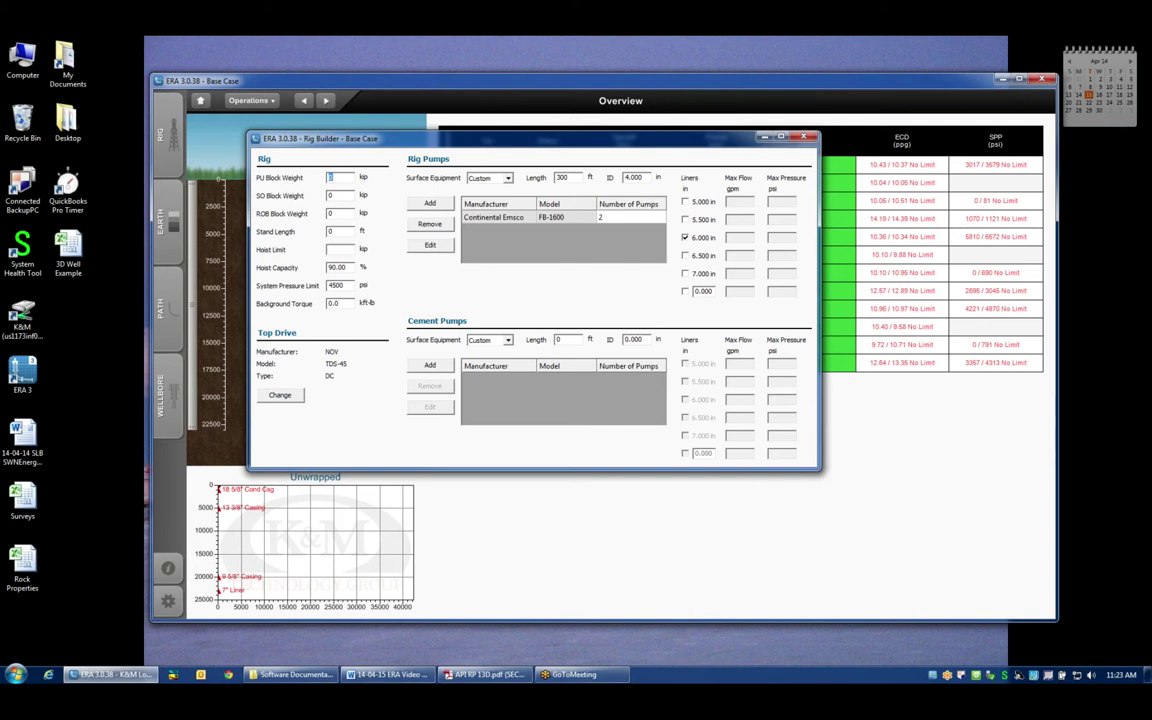
{"action": "type", "text": "50"}
{"action": "key", "text": "Tab"}
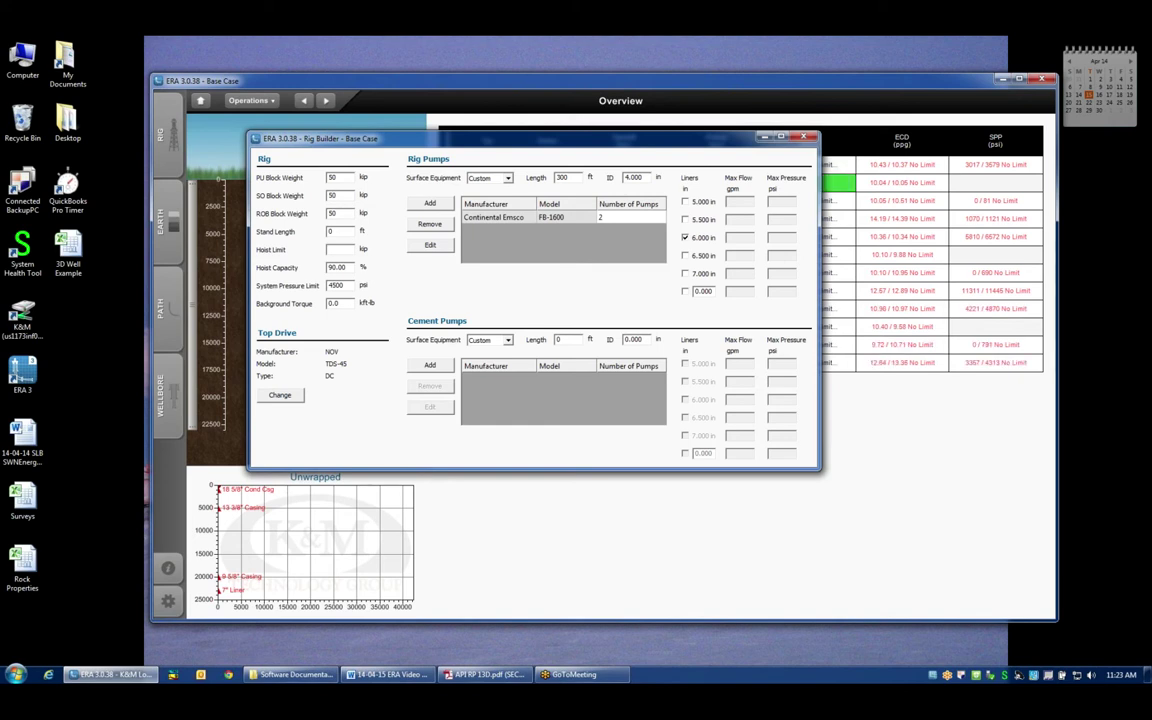
{"action": "left_click", "coordinate": [336, 213]}
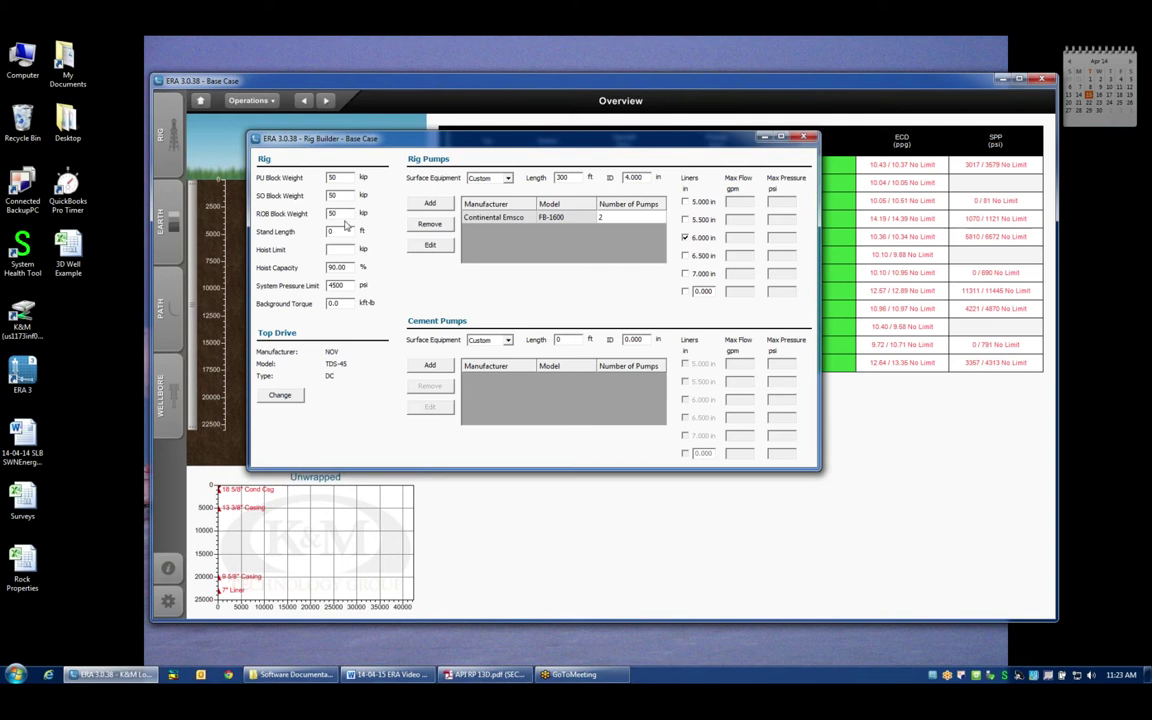
{"action": "key", "text": "Tab"}
{"action": "type", "text": "93"}
{"action": "key", "text": "Tab"}
- Set the hoist limit to 1000 kip and dismiss the Windows colour scheme prompt
{"action": "type", "text": "000"}
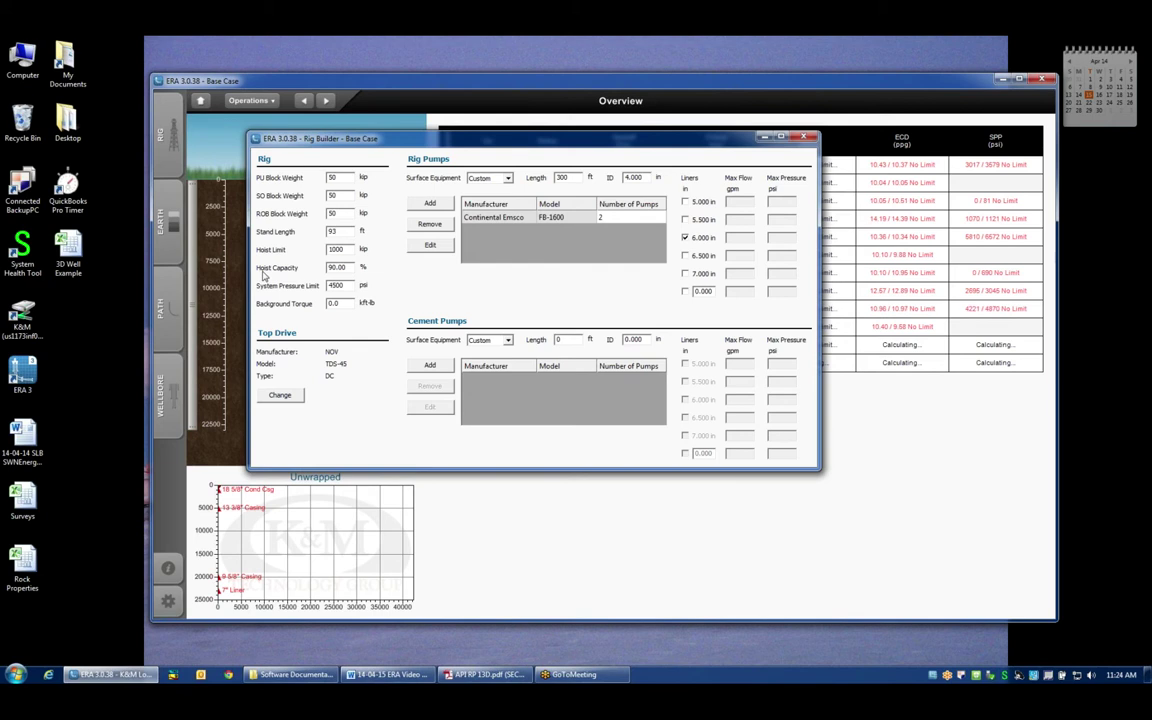
{"action": "left_click", "coordinate": [343, 249]}
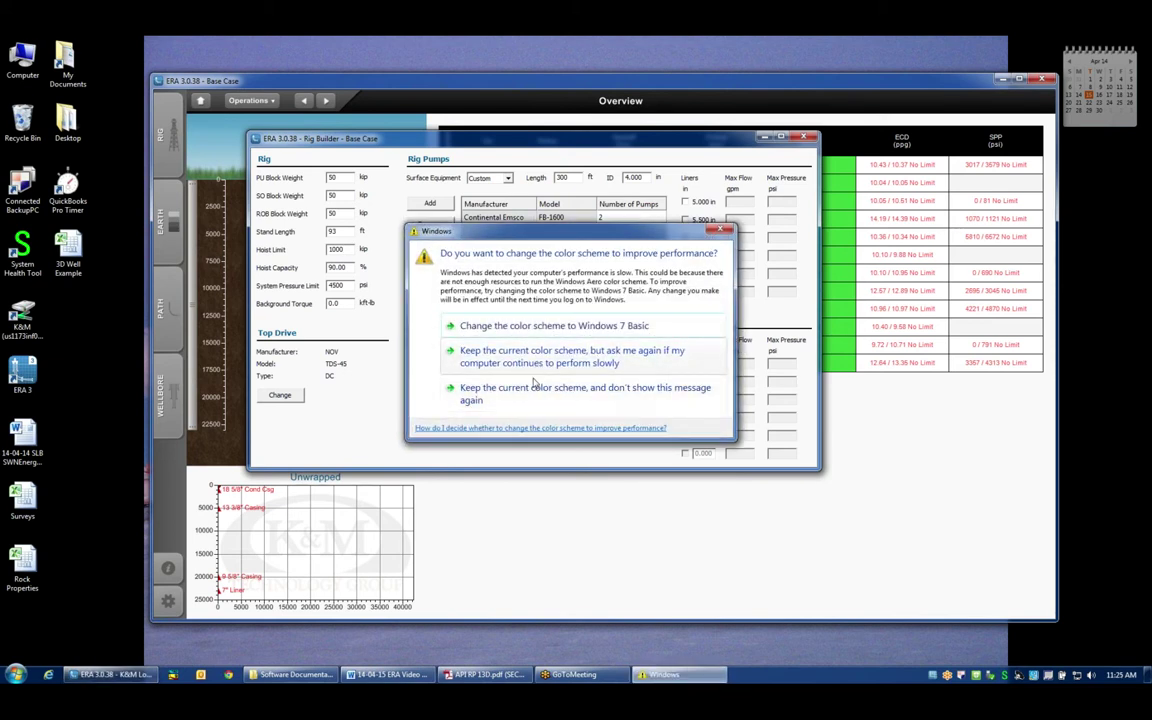
{"action": "left_click", "coordinate": [533, 393]}
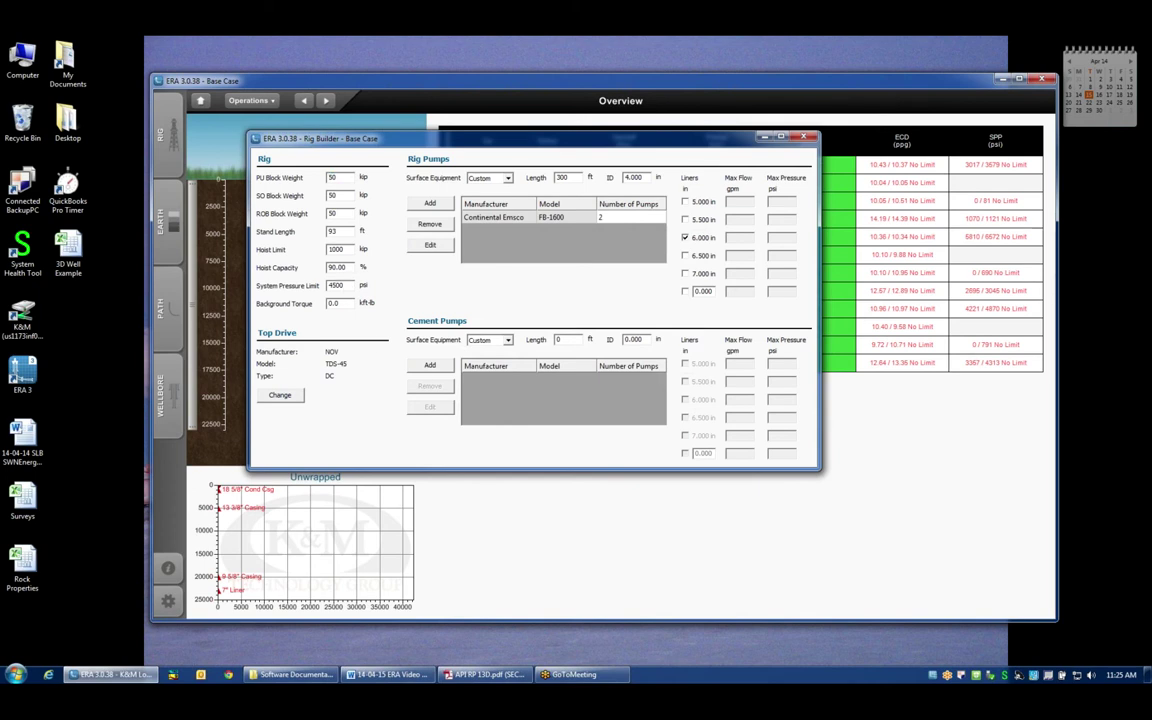
- Step through the 4500 psi system pressure limit and background torque fields
{"action": "left_click", "coordinate": [340, 285]}
{"action": "left_click", "coordinate": [343, 285]}
{"action": "left_click", "coordinate": [334, 303]}
- Filter top drives by manufacturer 'can' and model '12', then choose the Canrig 1275AC
{"action": "left_click", "coordinate": [281, 396]}
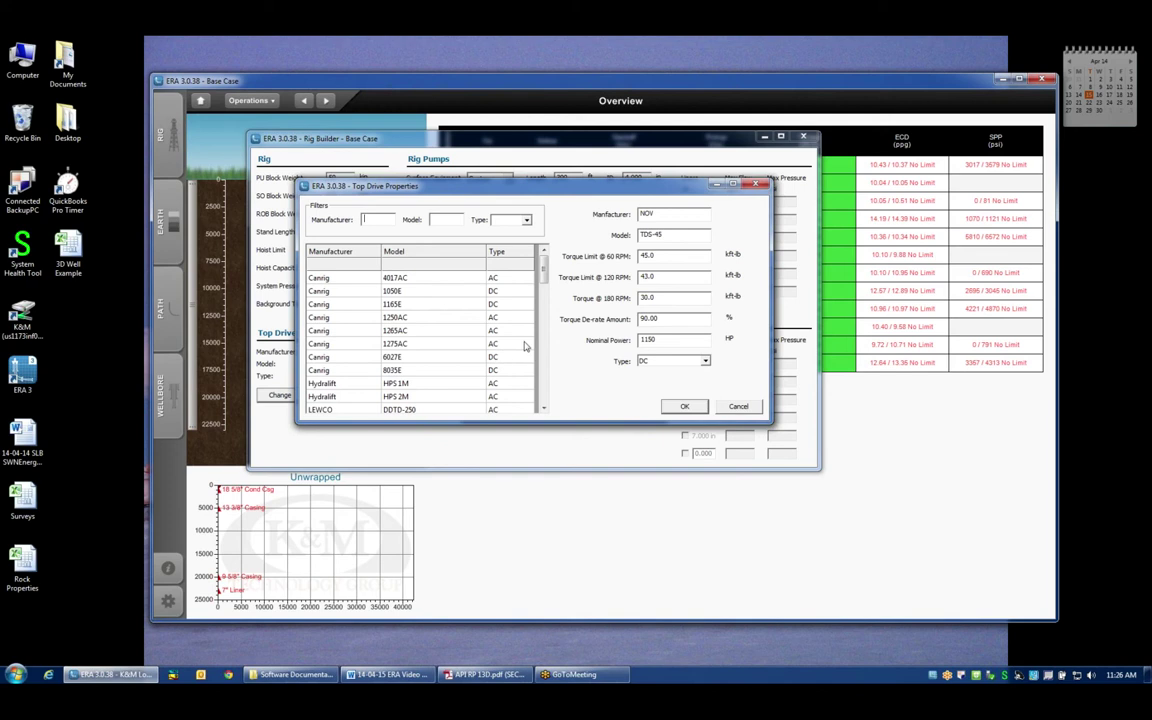
{"action": "left_click_drag", "start_coordinate": [546, 268], "coordinate": [490, 240]}
{"action": "type", "text": "can"}
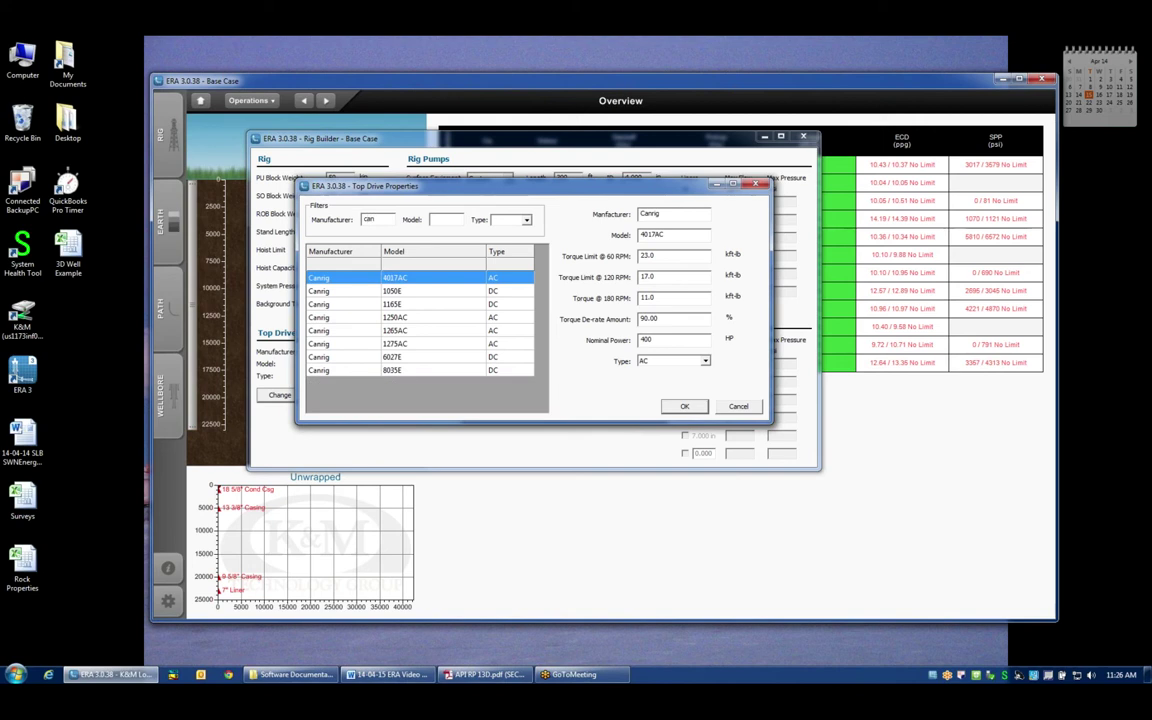
{"action": "key", "text": "Tab"}
{"action": "type", "text": "47"}
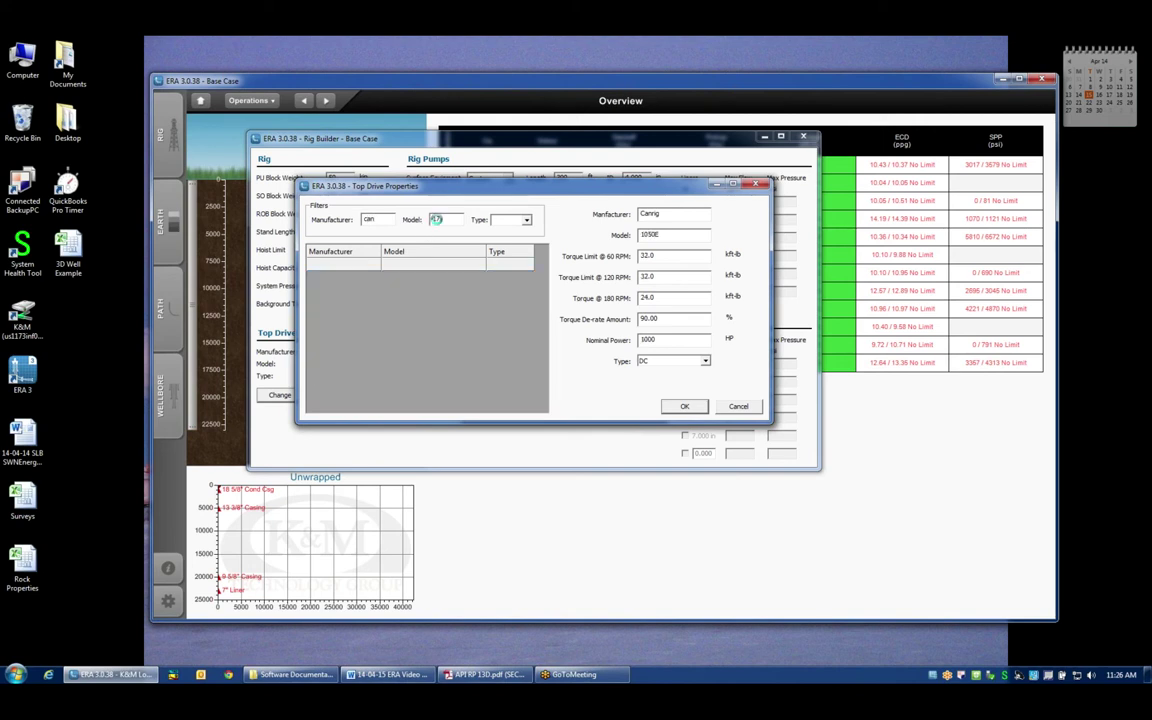
{"action": "key", "text": "BackSpace"}
{"action": "key", "text": "BackSpace"}
{"action": "type", "text": "12"}
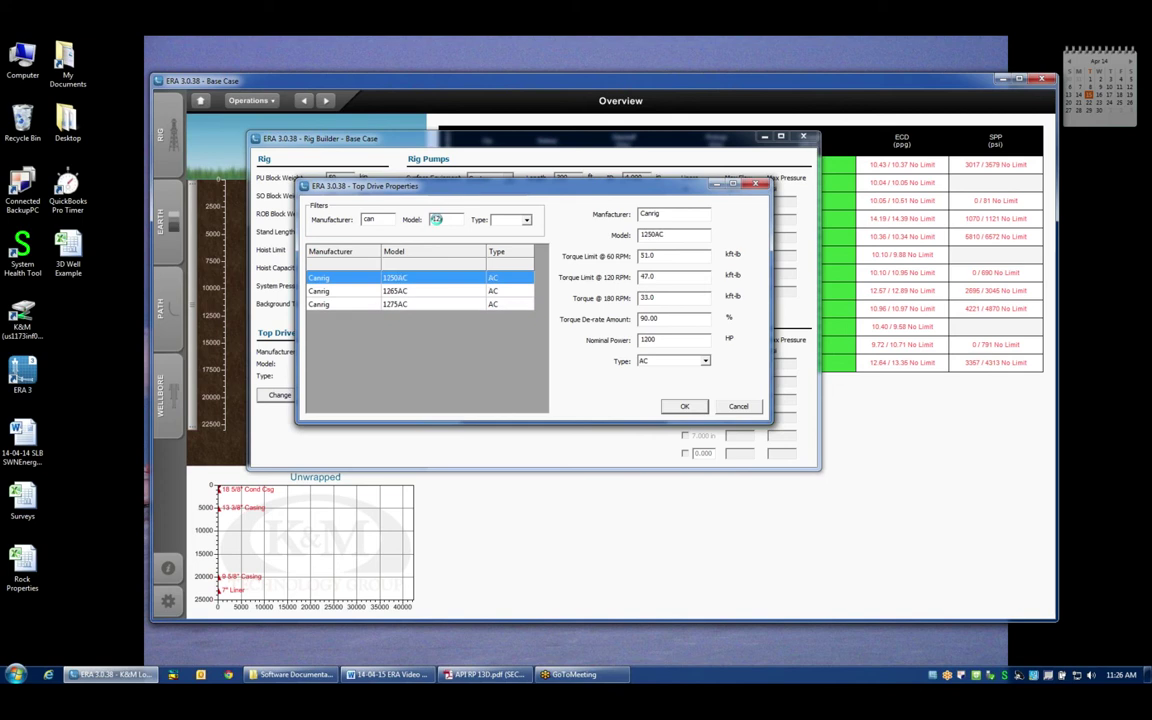
{"action": "left_click", "coordinate": [399, 306]}
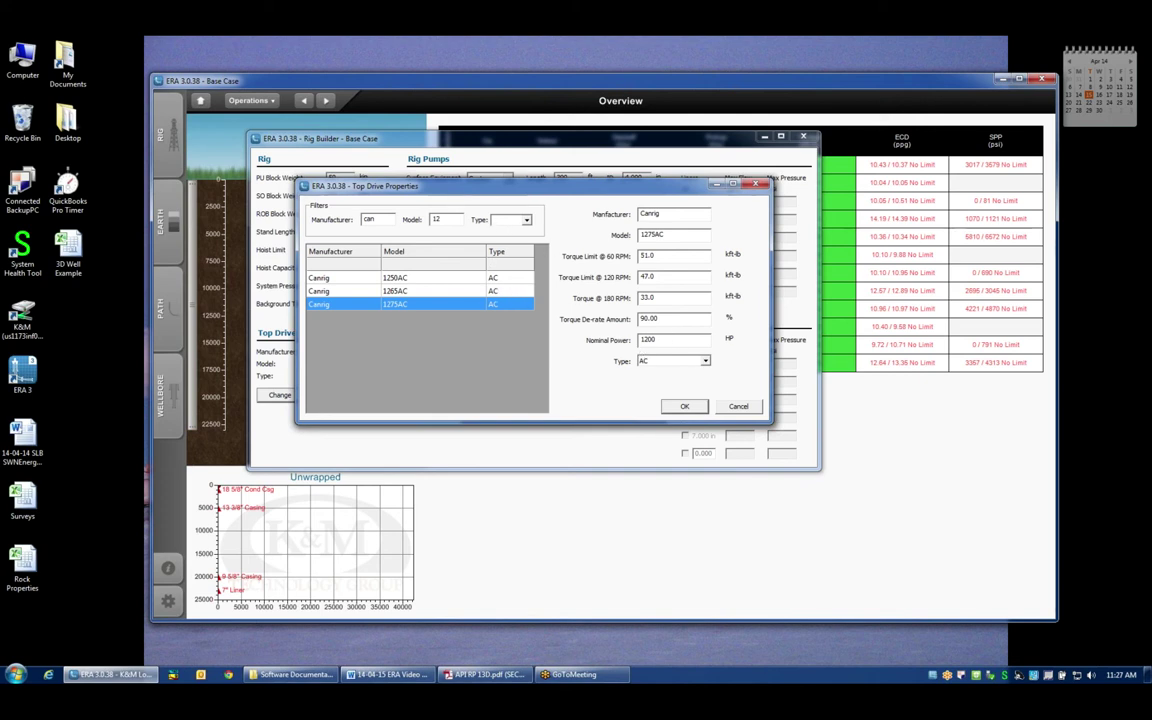
{"action": "left_click", "coordinate": [685, 407]}
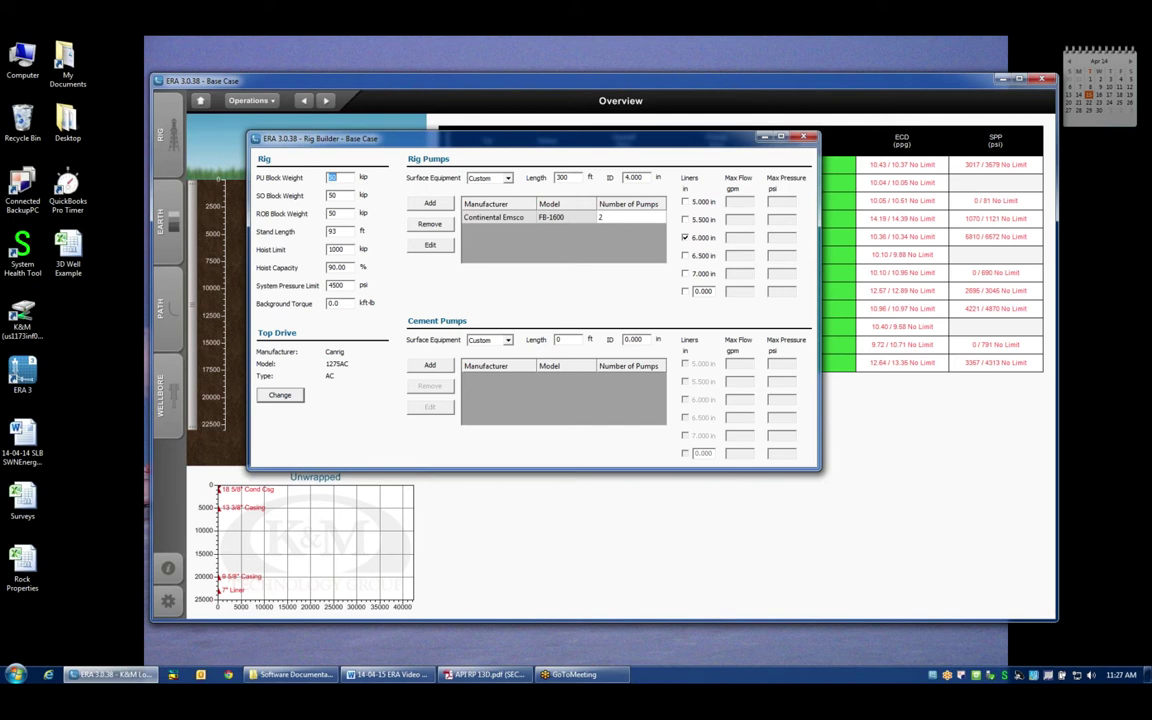
{"action": "left_click", "coordinate": [508, 178]}
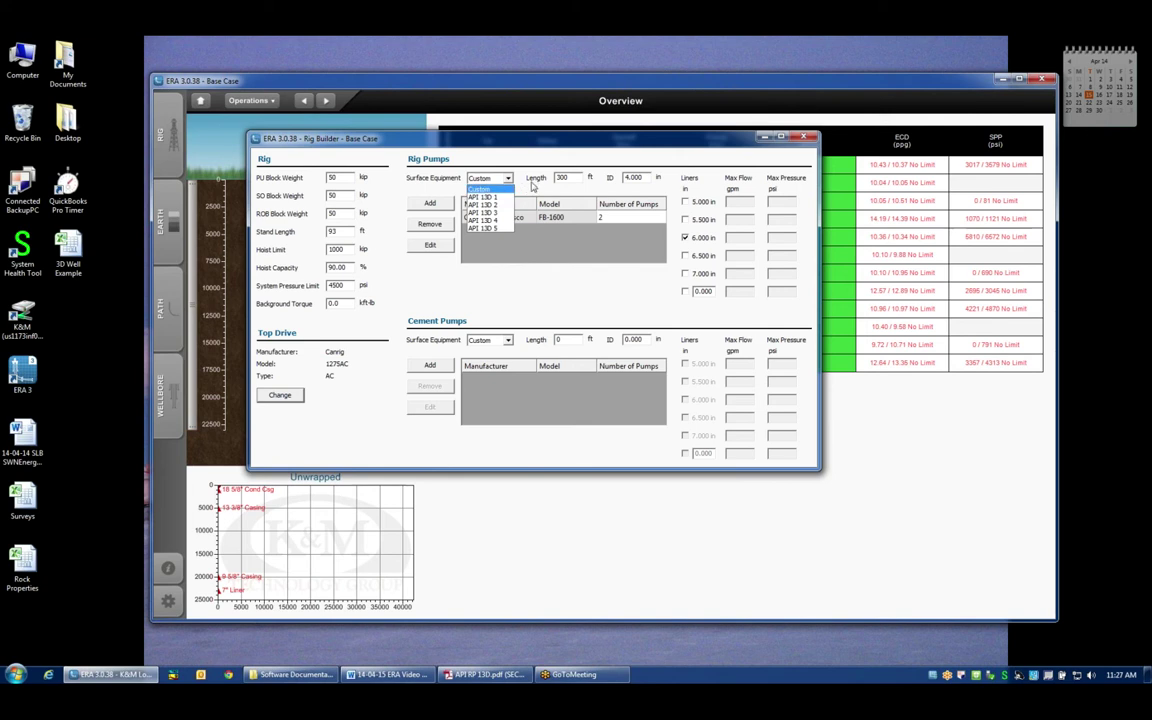
{"action": "left_click", "coordinate": [495, 177]}
- Bring up API RP 13D Table 4 of surface-connection cases in Adobe Reader
{"action": "left_click", "coordinate": [490, 675]}
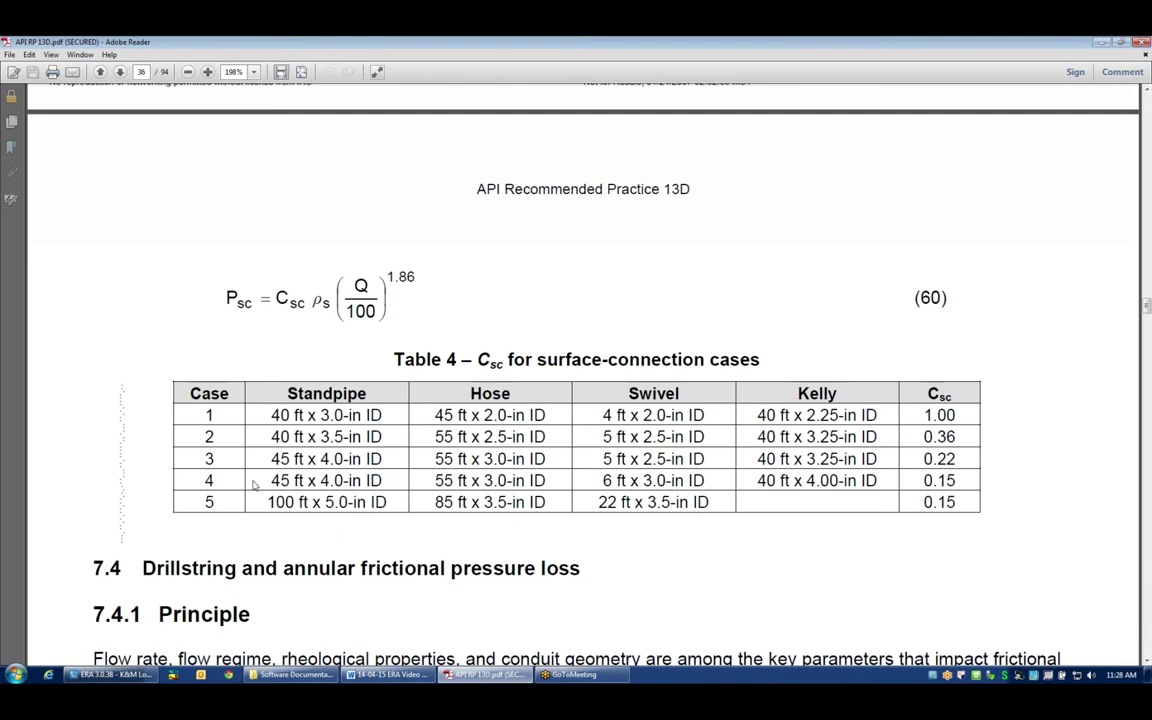
- Back in the Rig Builder, keep Custom surface equipment and show the FB-1600 liner ratings
{"action": "key", "text": "alt+Tab"}
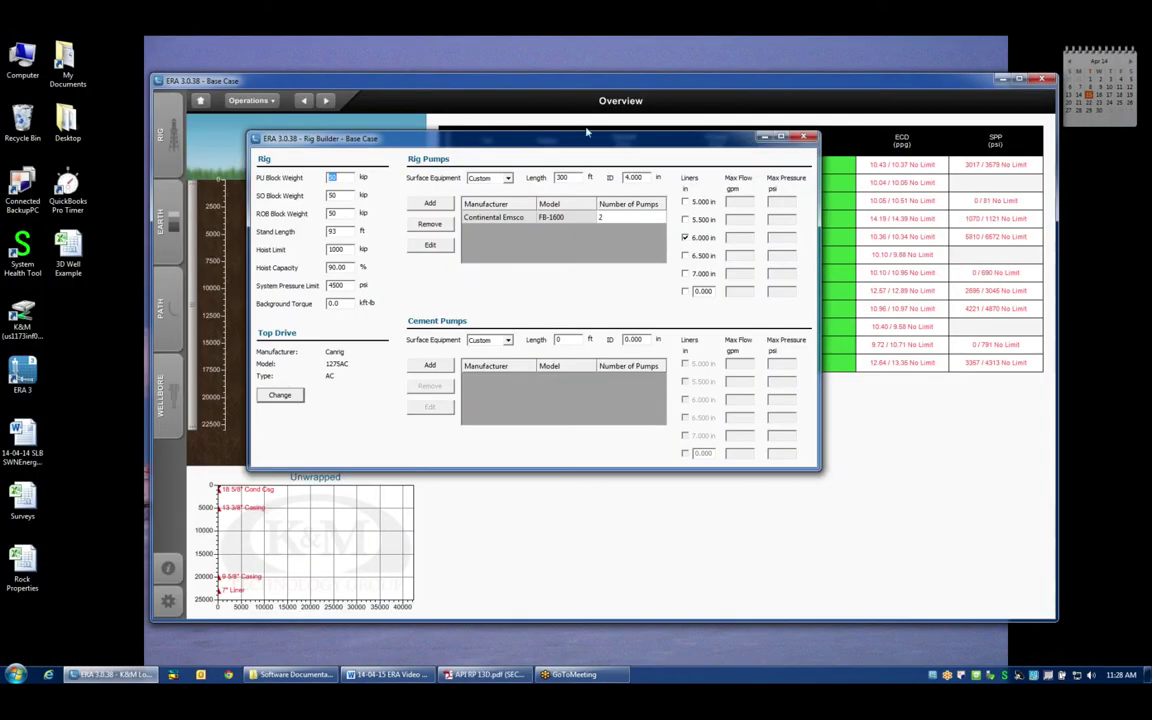
{"action": "left_click", "coordinate": [507, 178]}
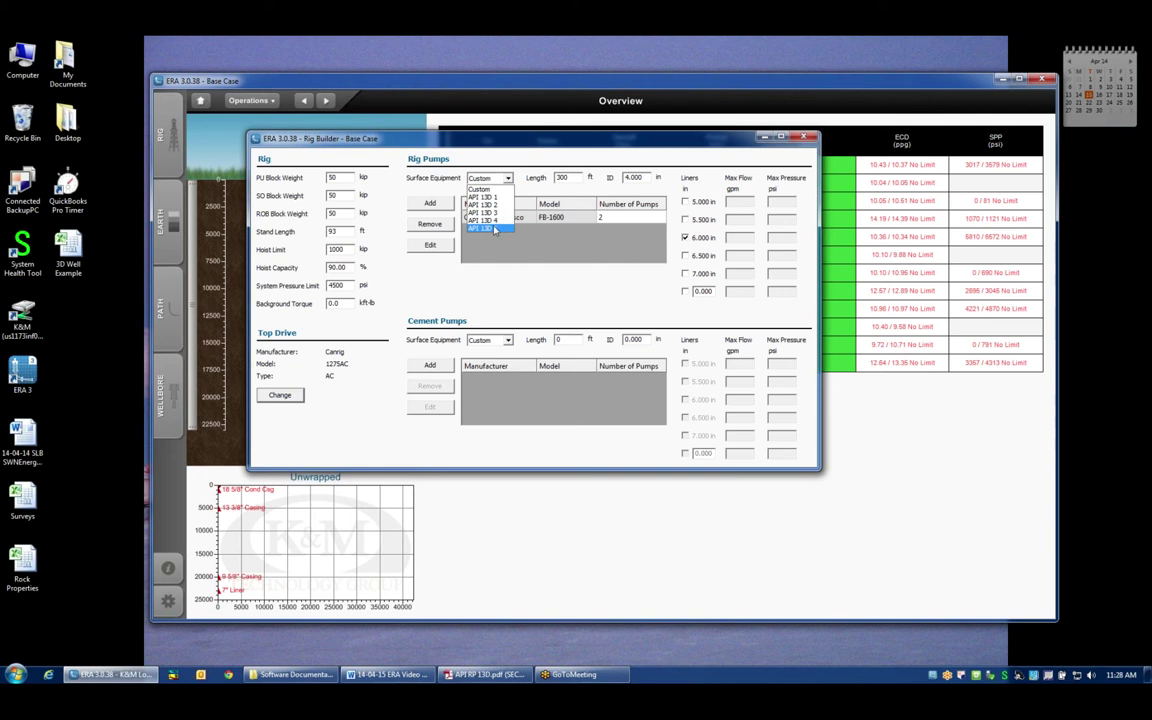
{"action": "left_click", "coordinate": [508, 178]}
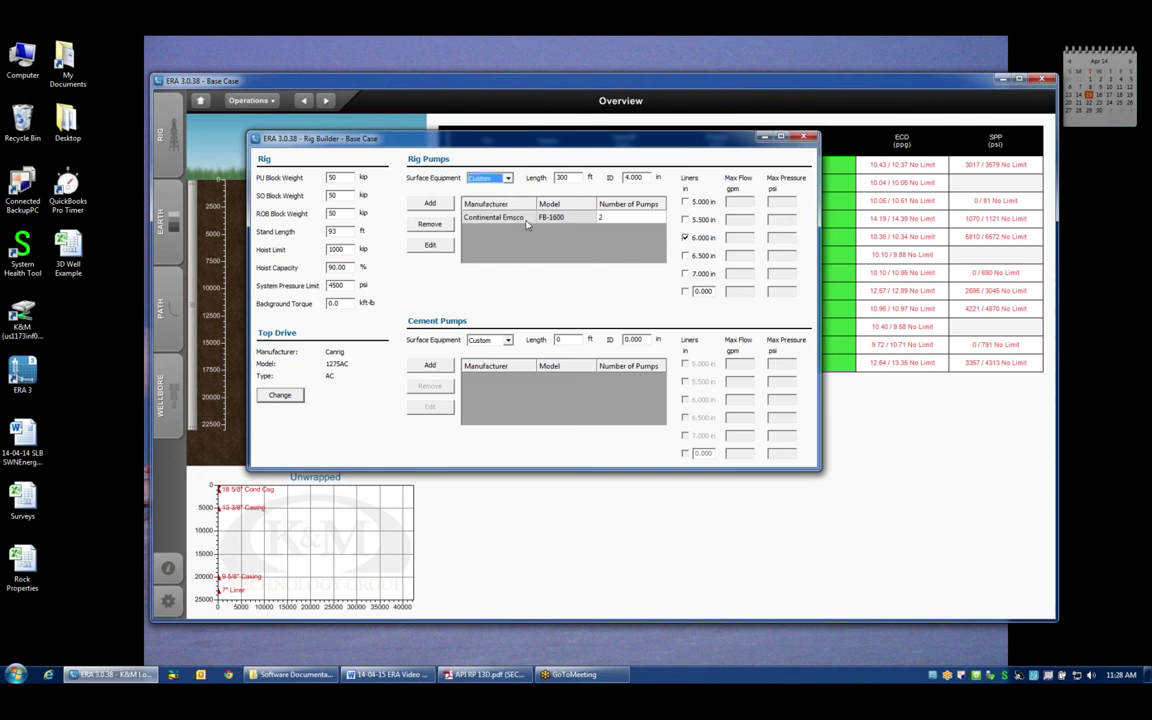
{"action": "left_click", "coordinate": [524, 220]}
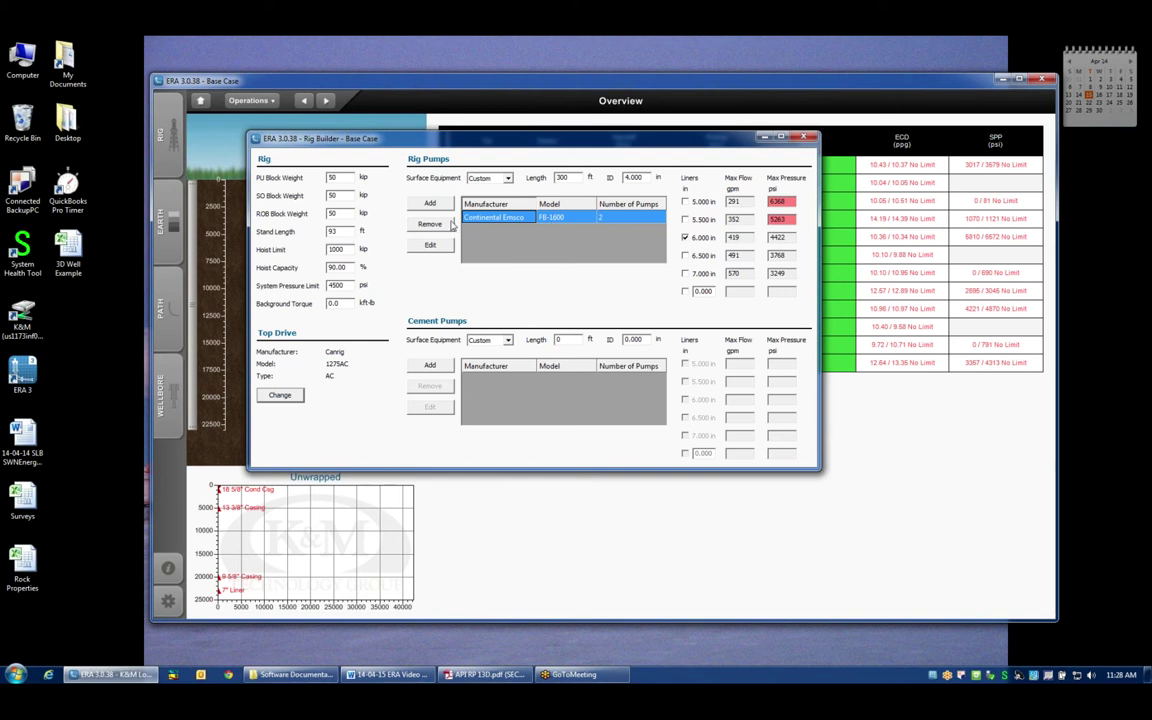
- Filter pump models by 'n', choose the NOV 12-P-160, and start correcting maximum pump speed
{"action": "left_click", "coordinate": [430, 245]}
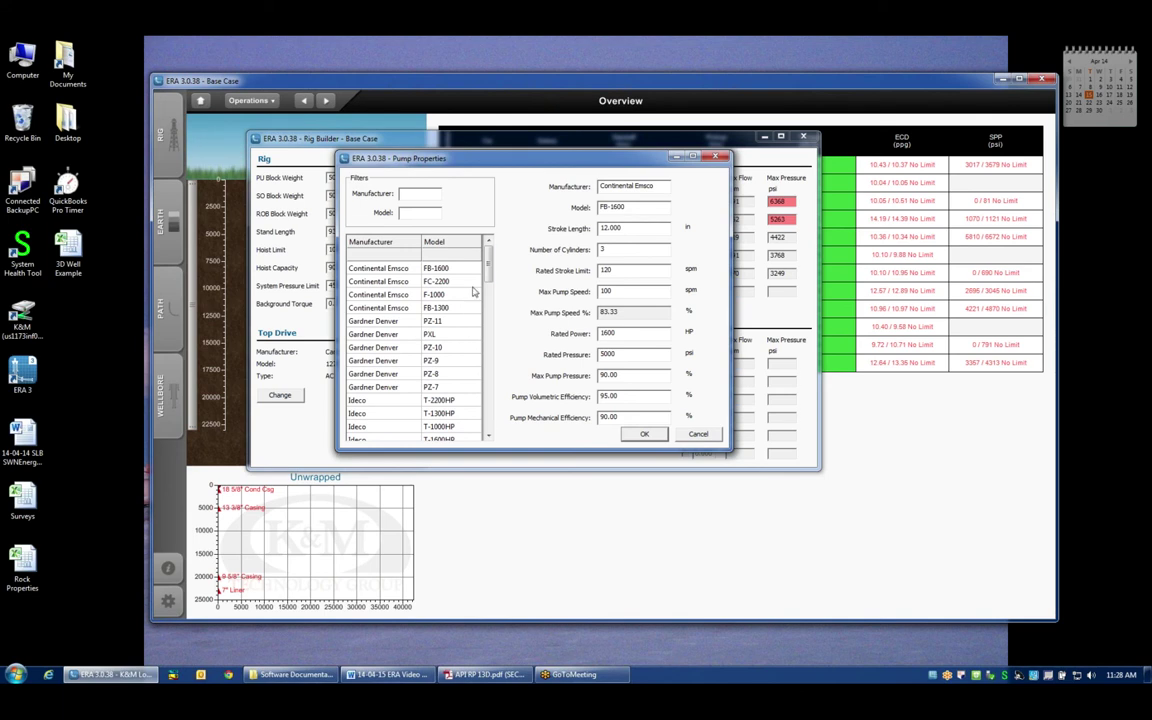
{"action": "mouse_move", "coordinate": [489, 256]}
{"action": "left_mouse_down"}
{"action": "mouse_move", "coordinate": [486, 340]}
{"action": "mouse_move", "coordinate": [489, 265]}
{"action": "left_mouse_up"}
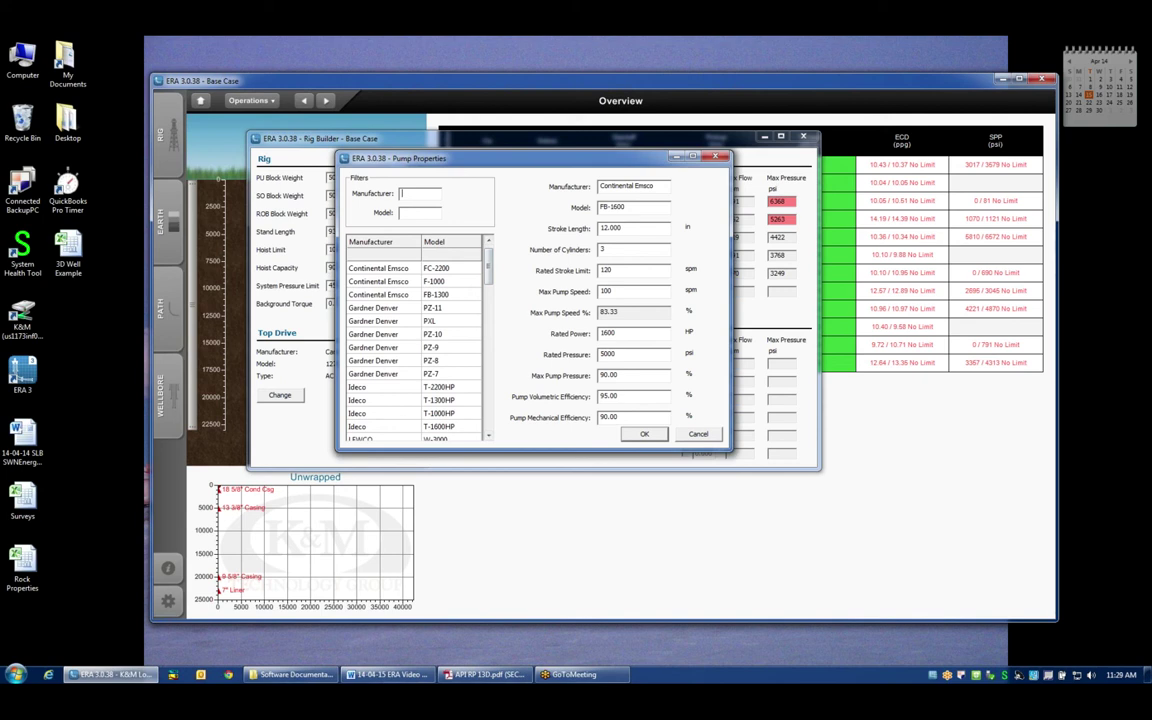
{"action": "type", "text": "n"}
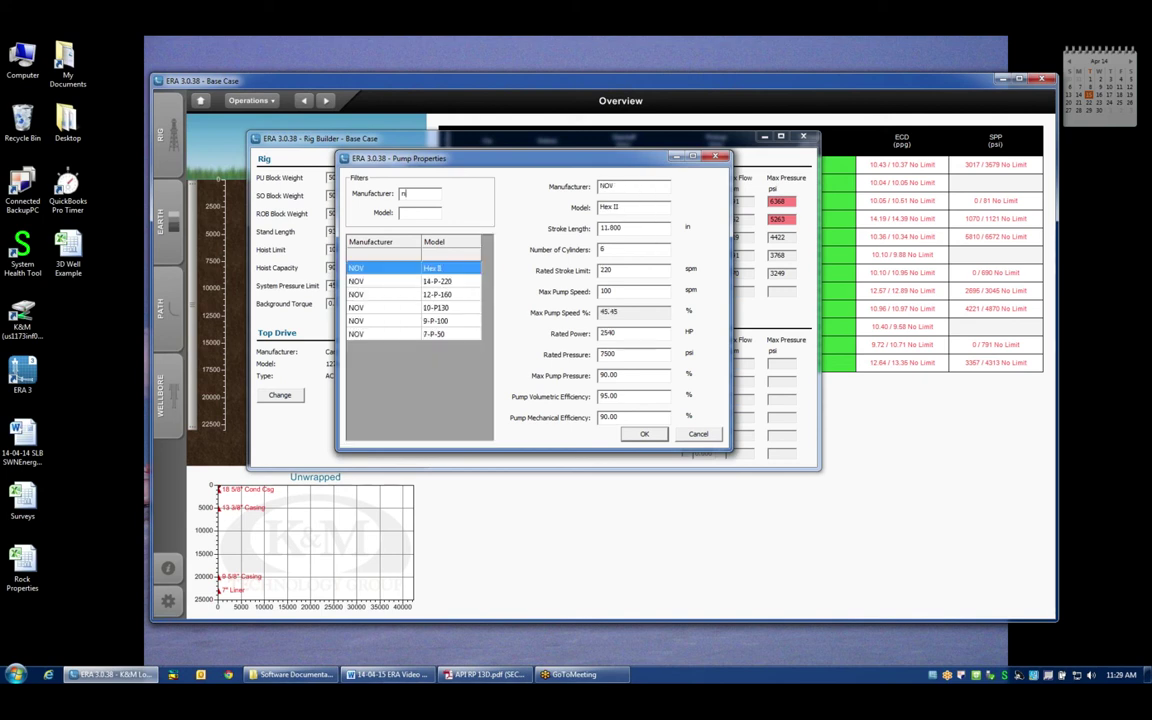
{"action": "left_click", "coordinate": [449, 295]}
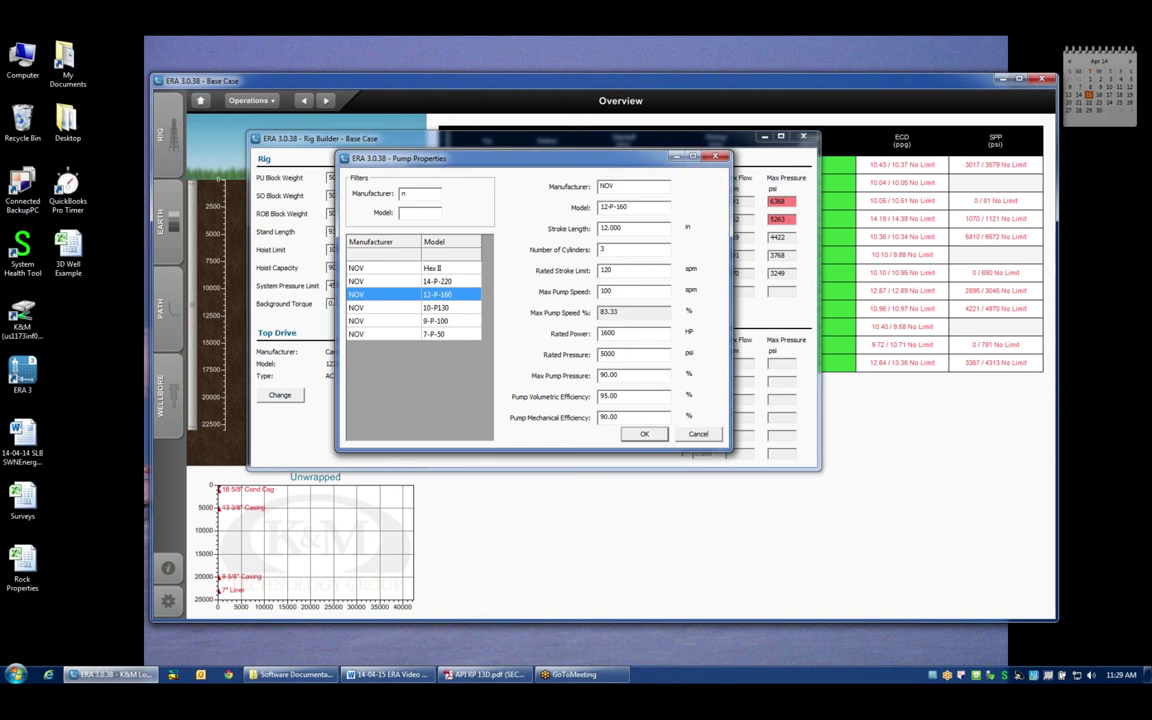
{"action": "left_click_drag", "start_coordinate": [612, 291], "coordinate": [594, 297]}
{"action": "type", "text": "110"}
{"action": "key", "text": "BackSpace"}
{"action": "key", "text": "BackSpace"}
- Confirm the NOV 12-P-160 at 100 spm, then add 6.500 in and custom 6.250 in liners
{"action": "type", "text": "00"}
{"action": "left_click", "coordinate": [643, 434]}
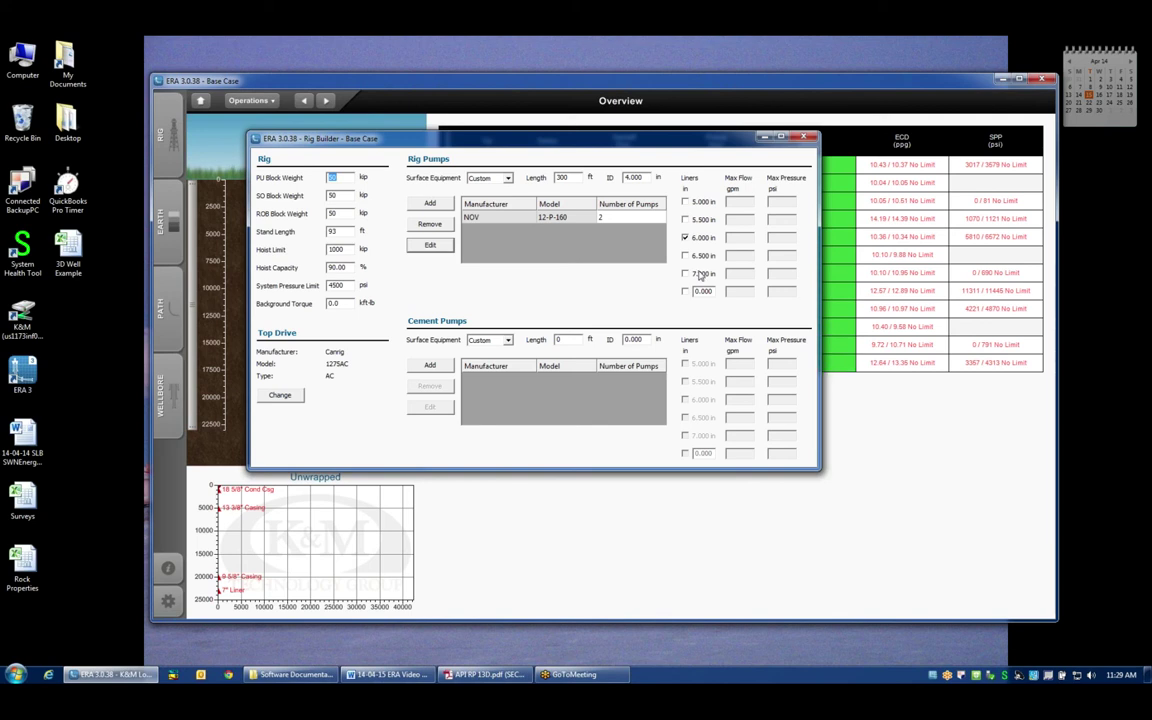
{"action": "left_click", "coordinate": [686, 256]}
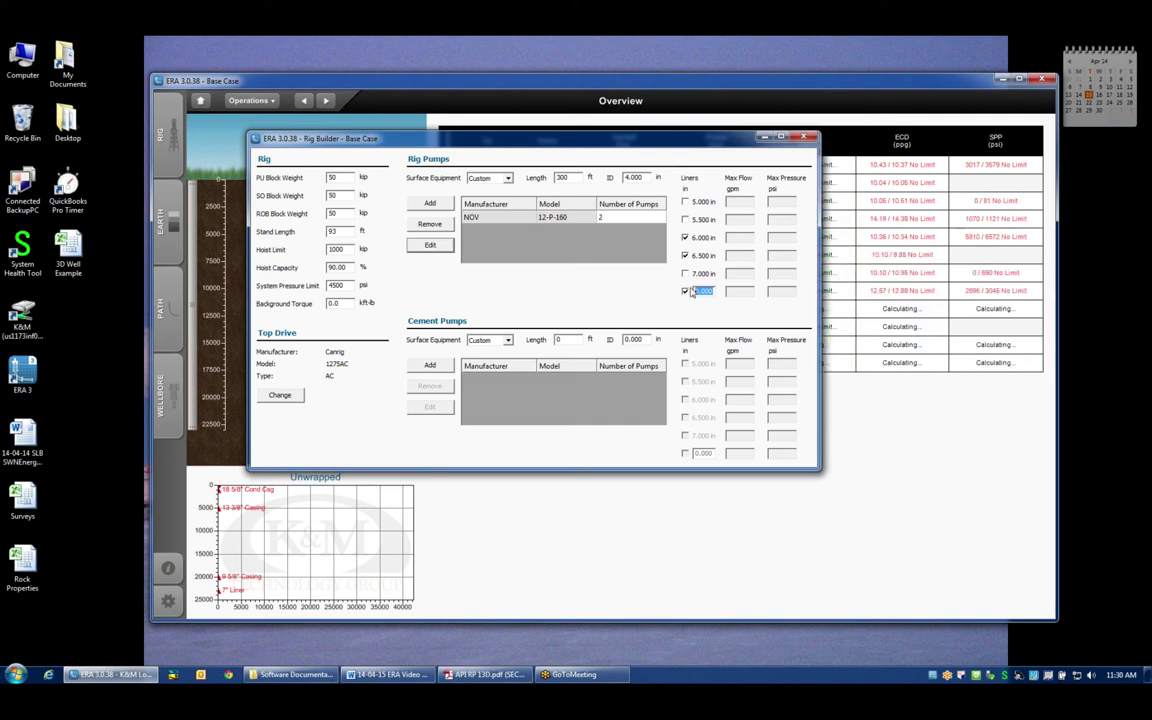
{"action": "type", "text": "6.25"}
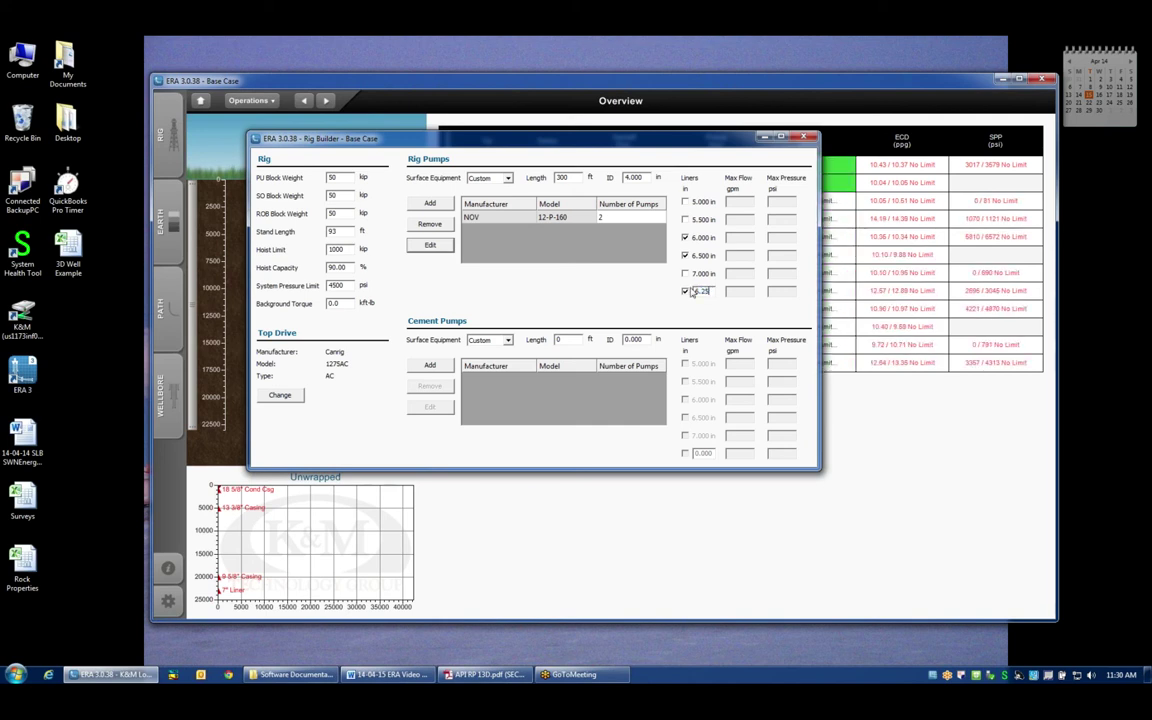
{"action": "left_click", "coordinate": [640, 217]}
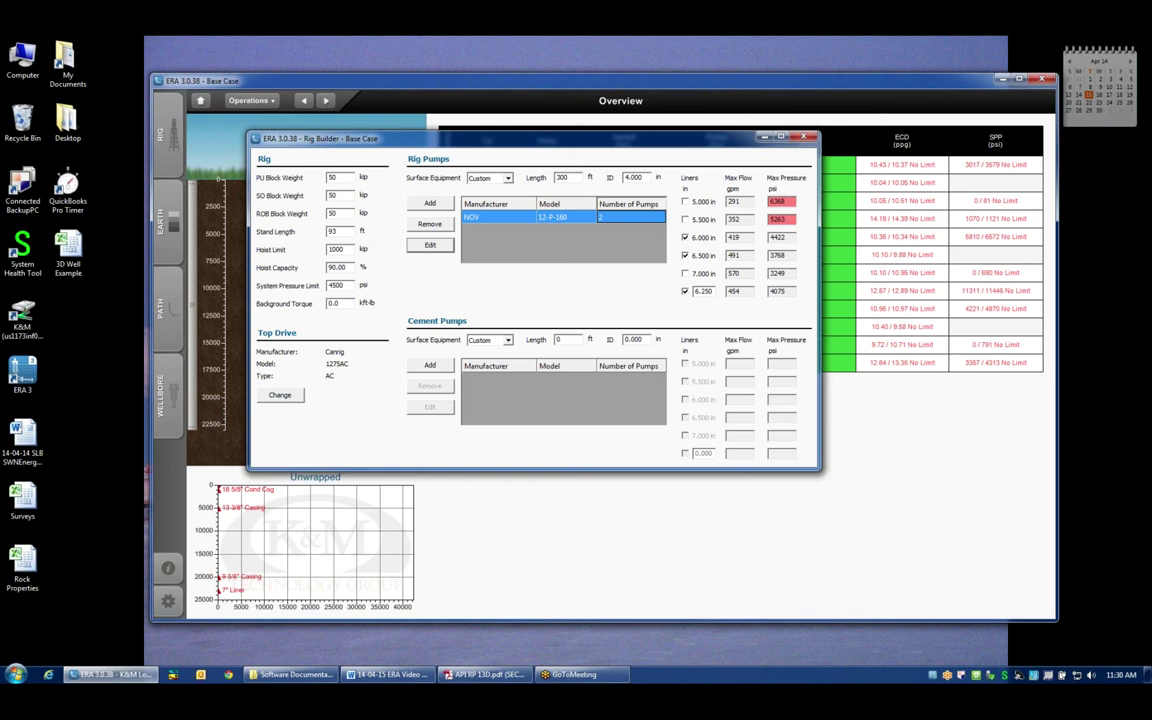
- Change the NOV pump count from 2 to 3, then reopen the count cell for editing
{"action": "left_click", "coordinate": [626, 220]}
{"action": "left_click_drag", "start_coordinate": [626, 220], "coordinate": [599, 218]}
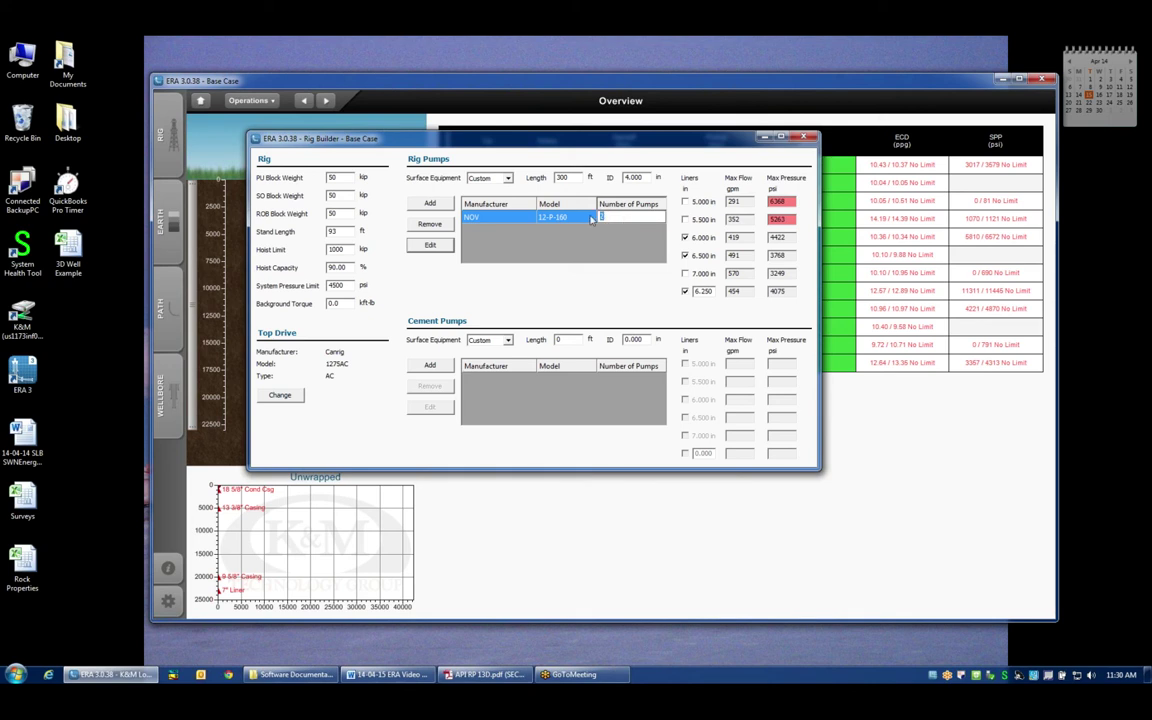
{"action": "type", "text": "3"}
{"action": "key", "text": "Return"}
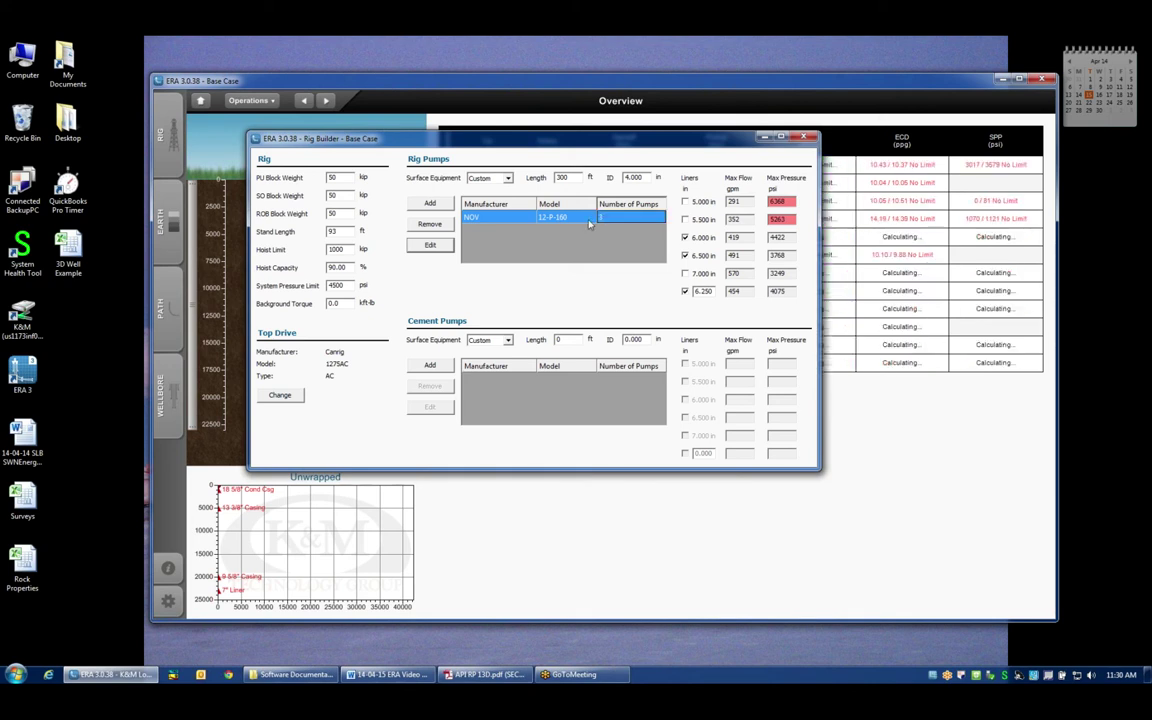
{"action": "left_click", "coordinate": [630, 217]}
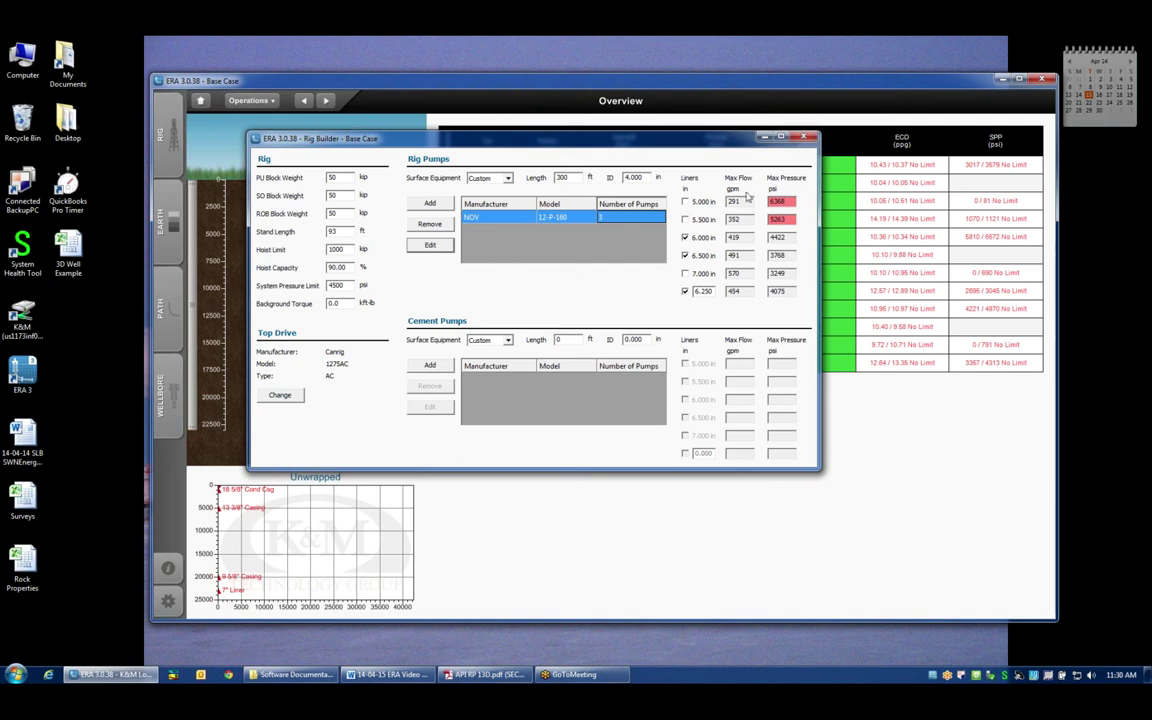
{"action": "left_click", "coordinate": [624, 222]}
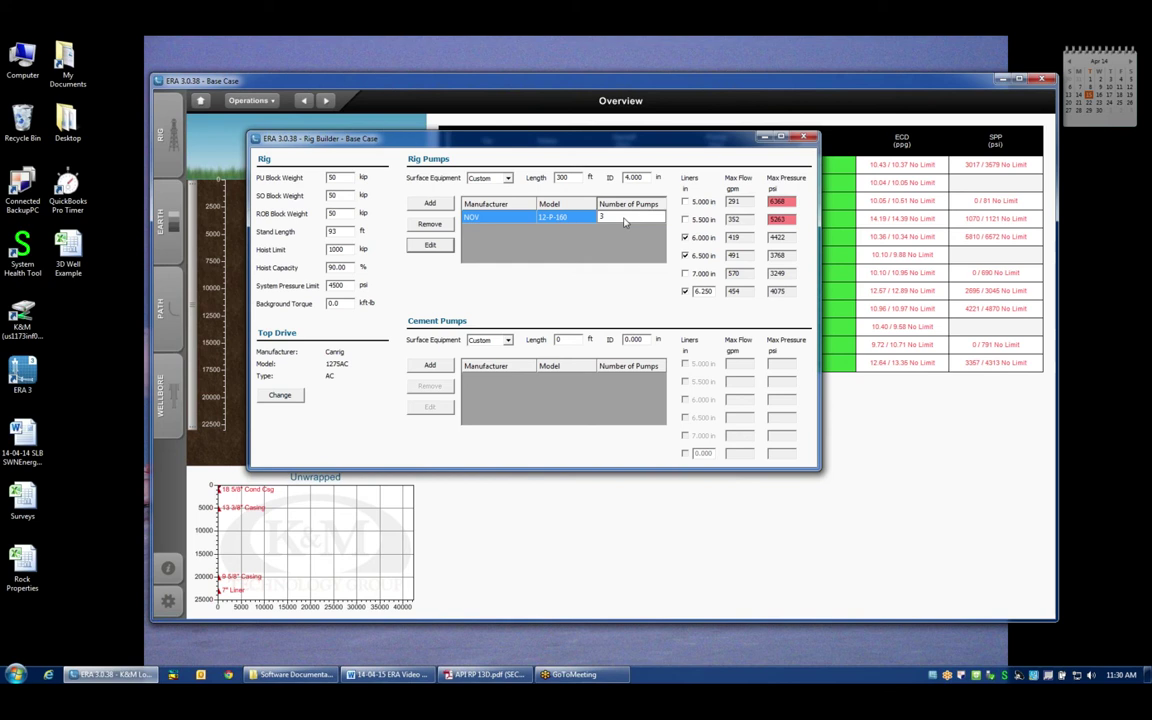